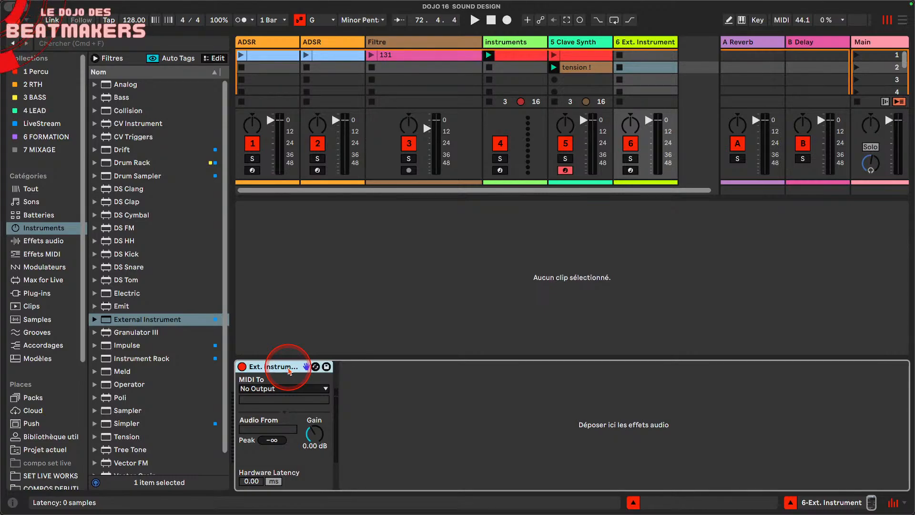
Route the External Instrument's MIDI output to ToPush on Ch. 8
click(280, 389)
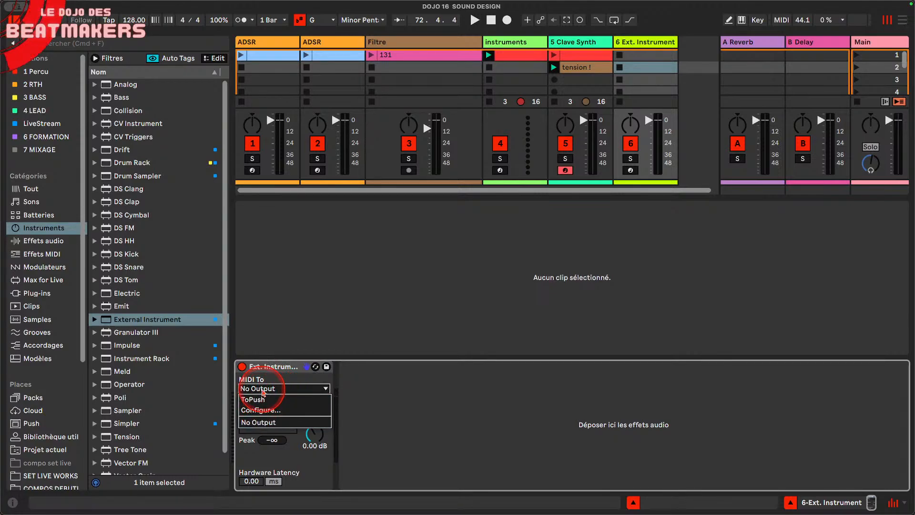
click(262, 400)
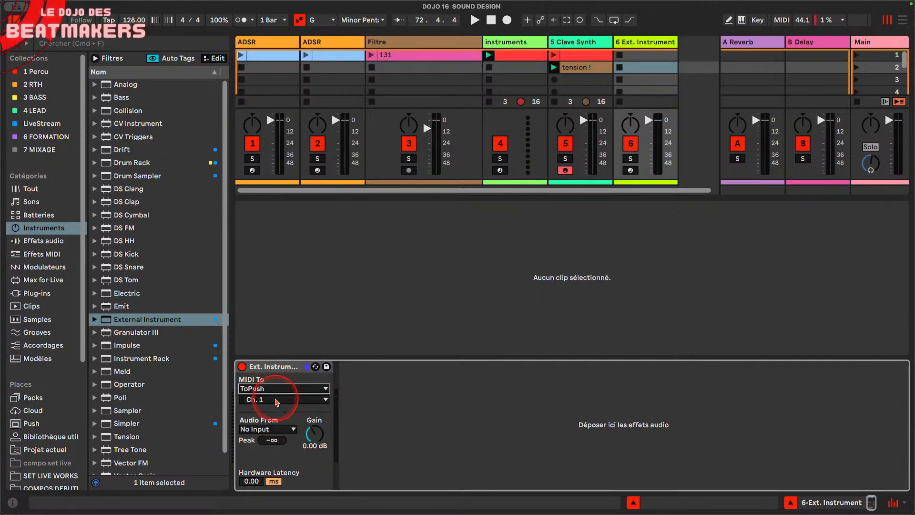
click(262, 400)
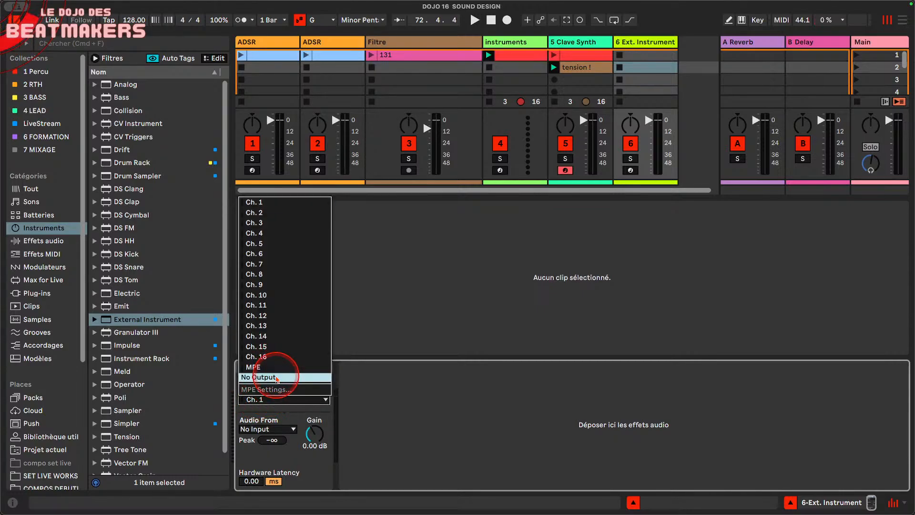
click(264, 265)
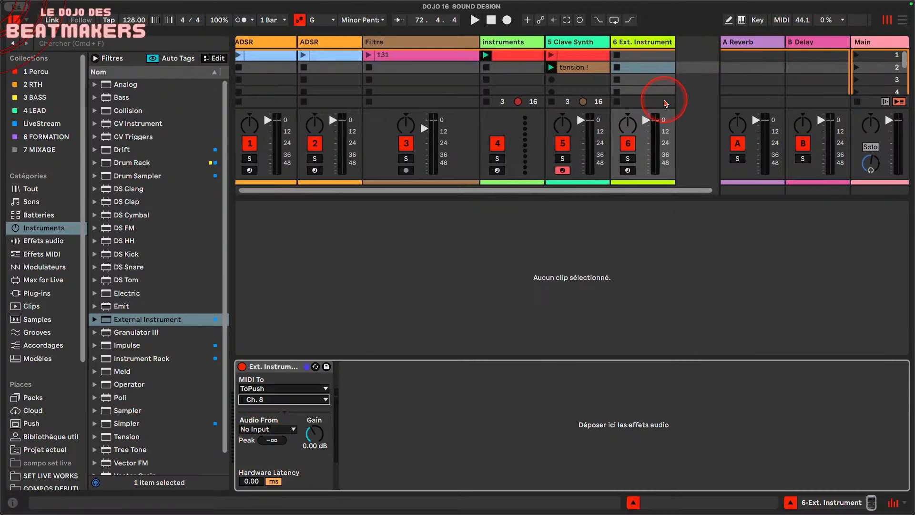
Create a MIDI clip in the first slot of 6 Ext. Instrument with 1/16 notes B3 at 1.1.2, G3 at 1.2 and A3 at 1.3
double_click(632, 59)
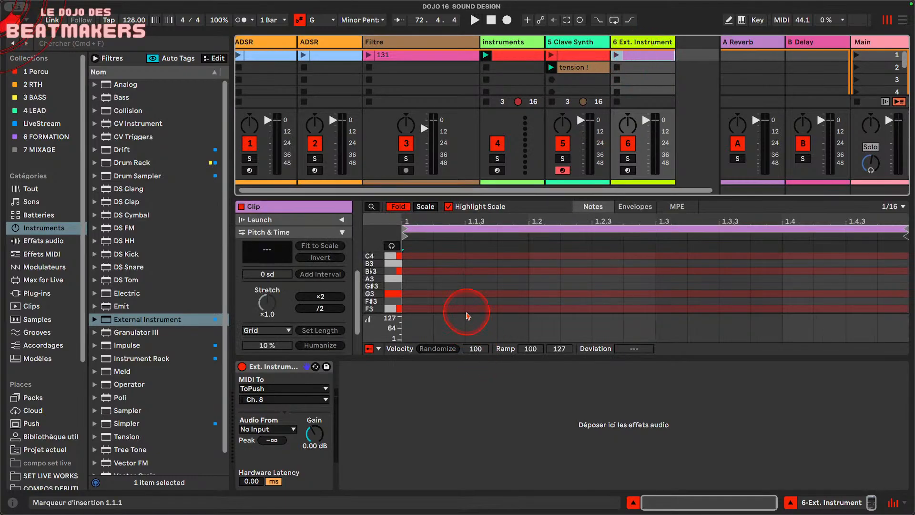
double_click(667, 278)
double_click(550, 293)
double_click(441, 263)
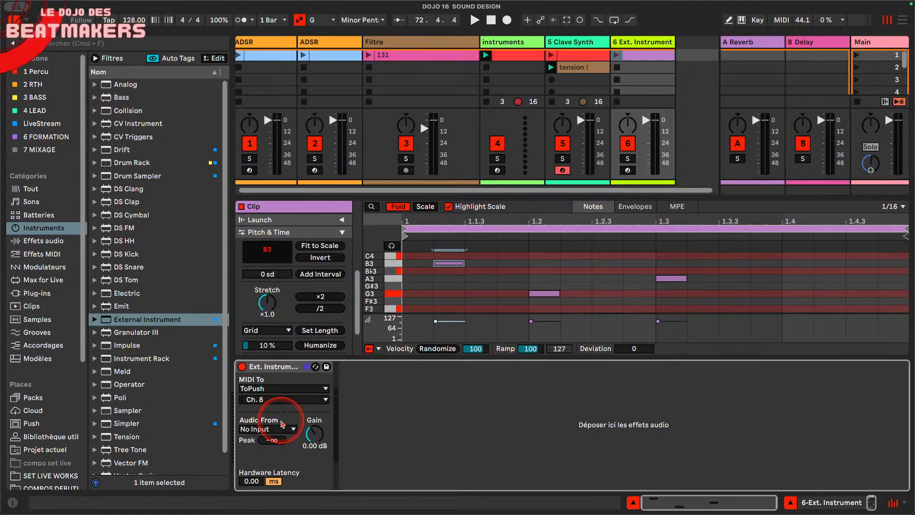
Configure the audio input device as Fireface UCX in the audio settings and close them
click(278, 431)
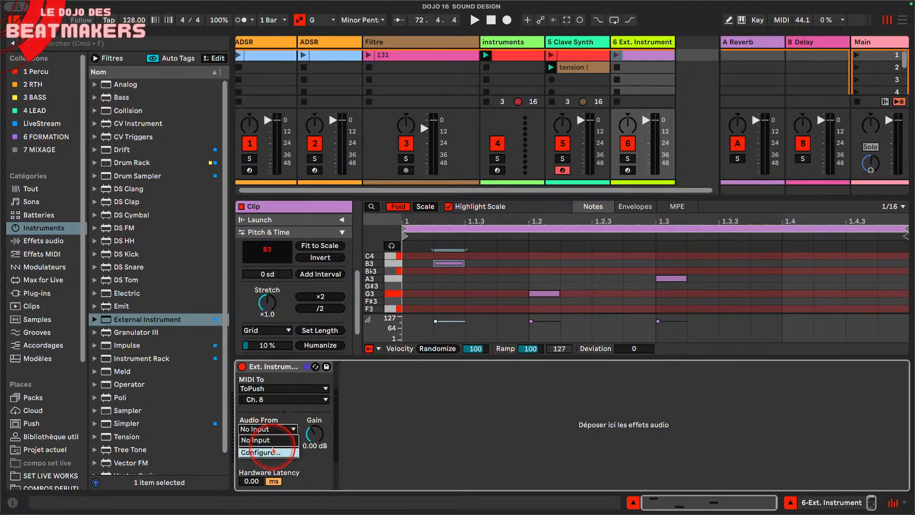
click(271, 453)
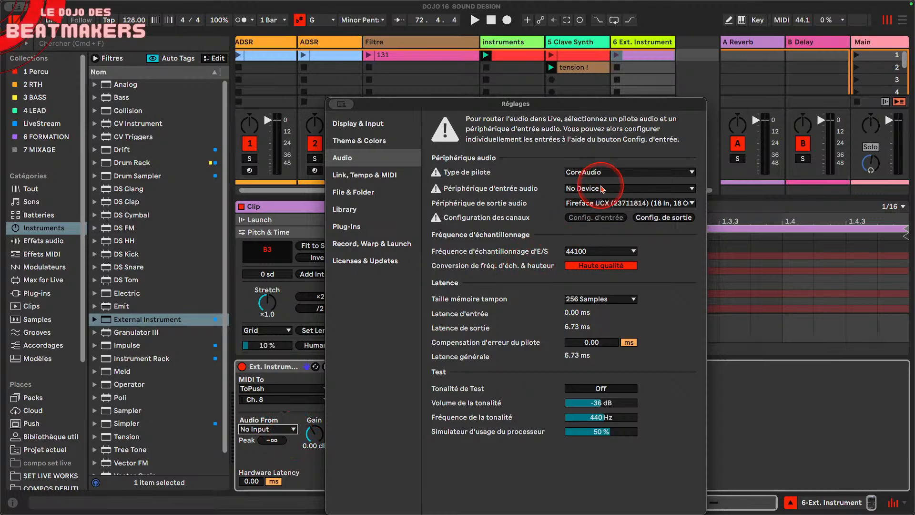
click(600, 189)
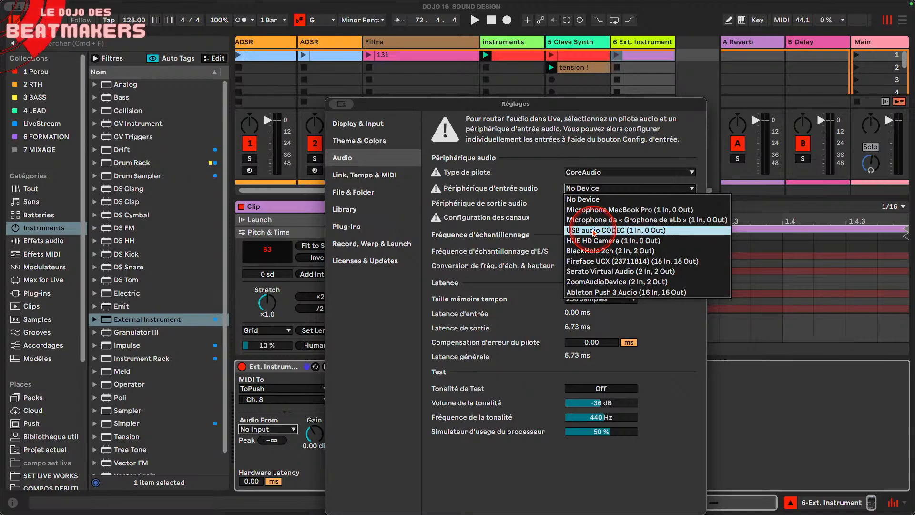
click(671, 261)
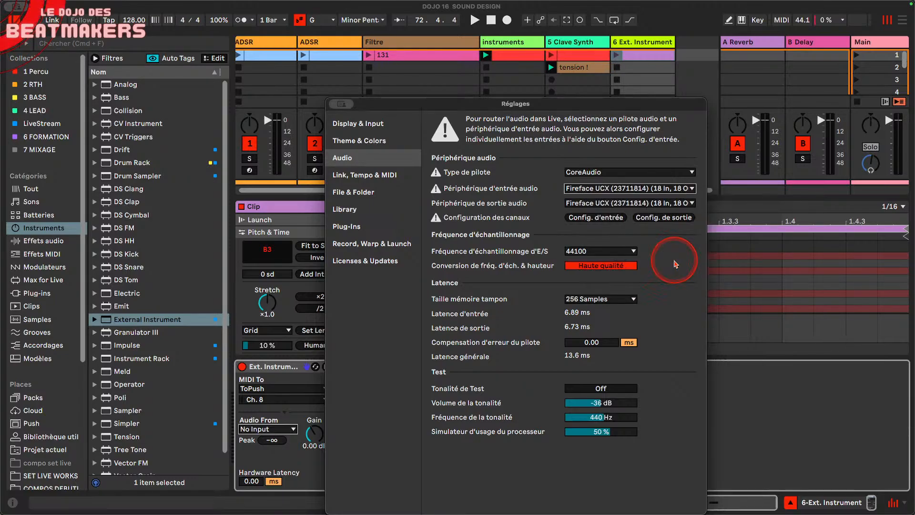
click(350, 123)
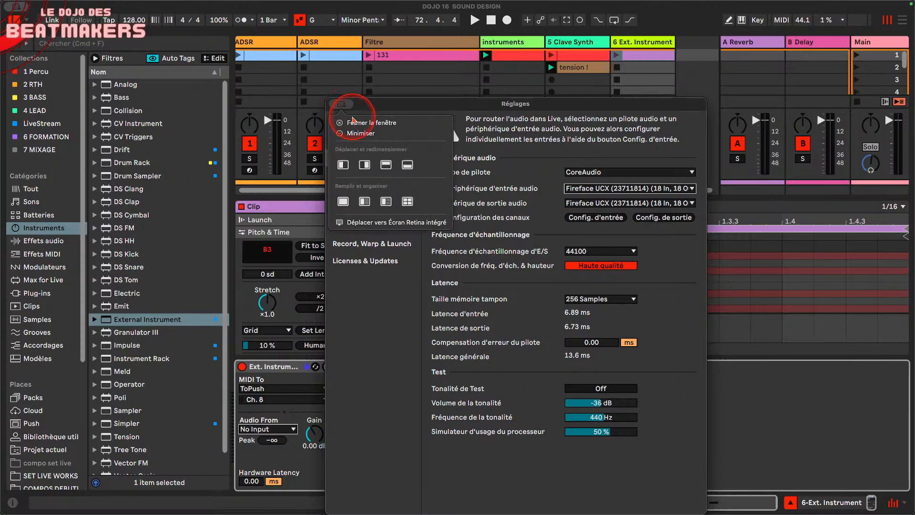
key(Escape)
Set the External Instrument's Audio From input to the stereo pair 1/2
click(268, 429)
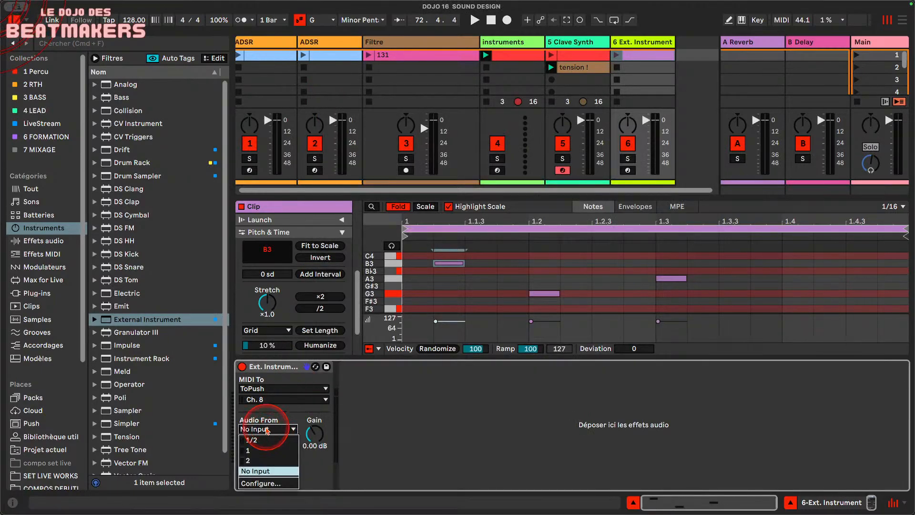
click(264, 450)
click(268, 428)
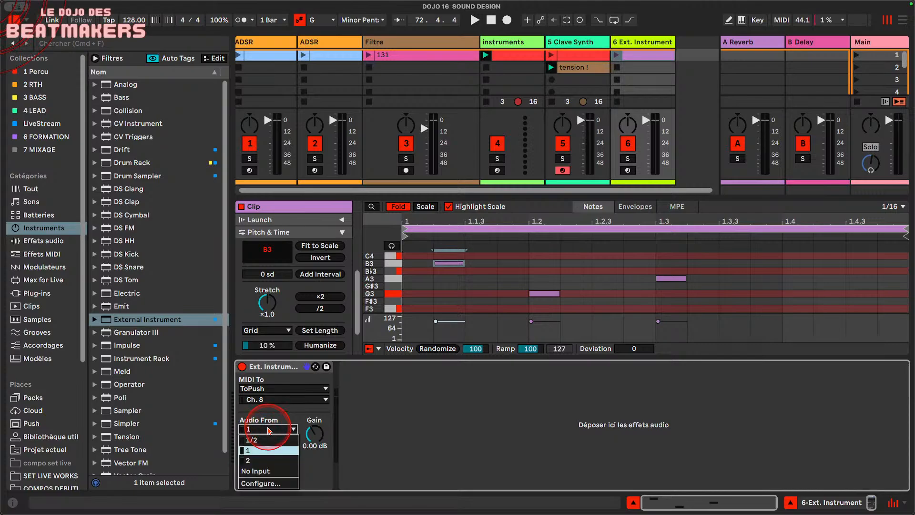
click(269, 439)
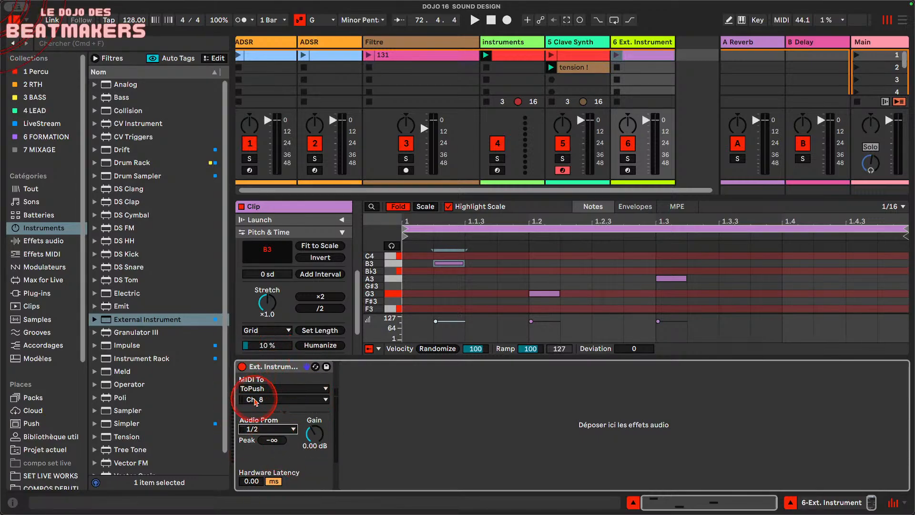
Set the External Instrument's hardware latency to 2.00 ms and its gain to -10.4 dB
click(642, 45)
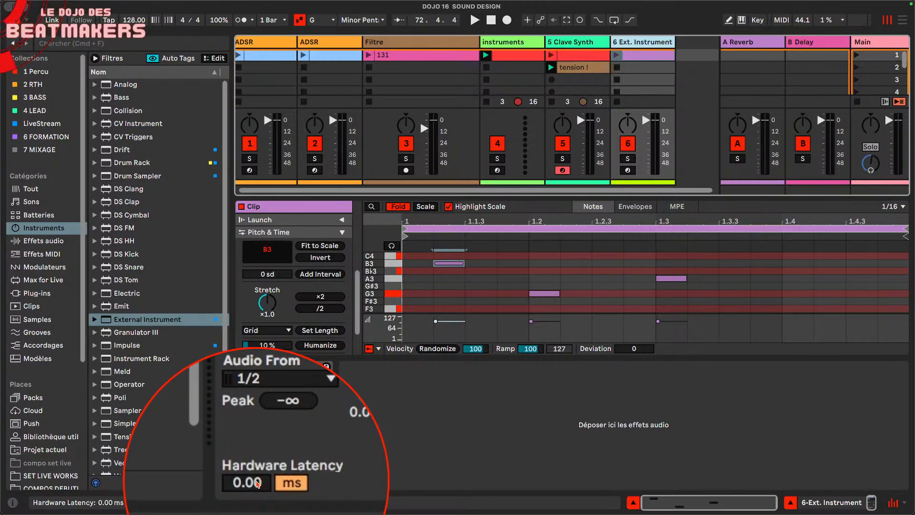
drag(256, 480, 256, 485)
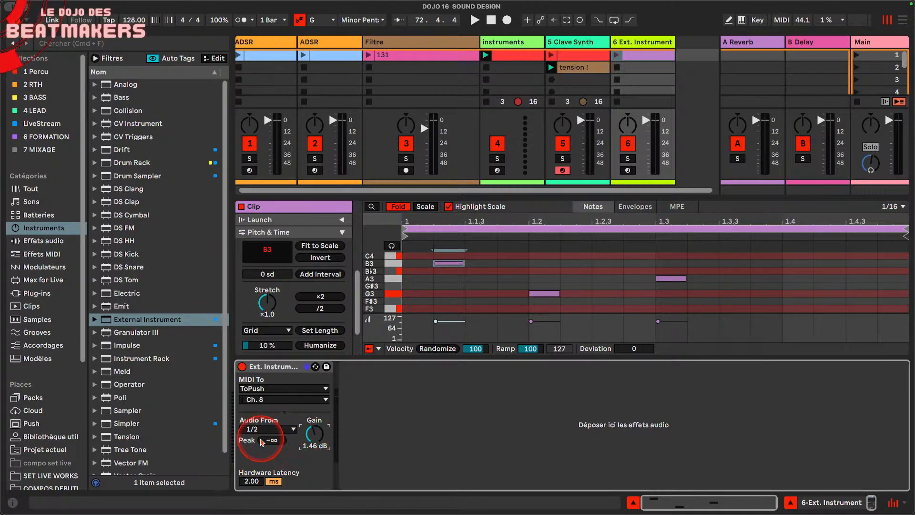
drag(312, 435, 314, 431)
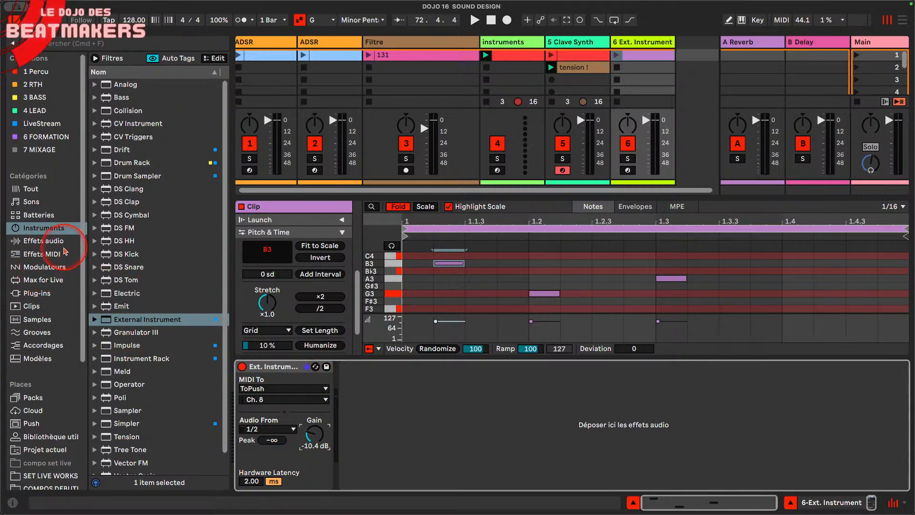
Try a Filter Delay audio effect after the External Instrument and remove it
click(48, 240)
double_click(133, 297)
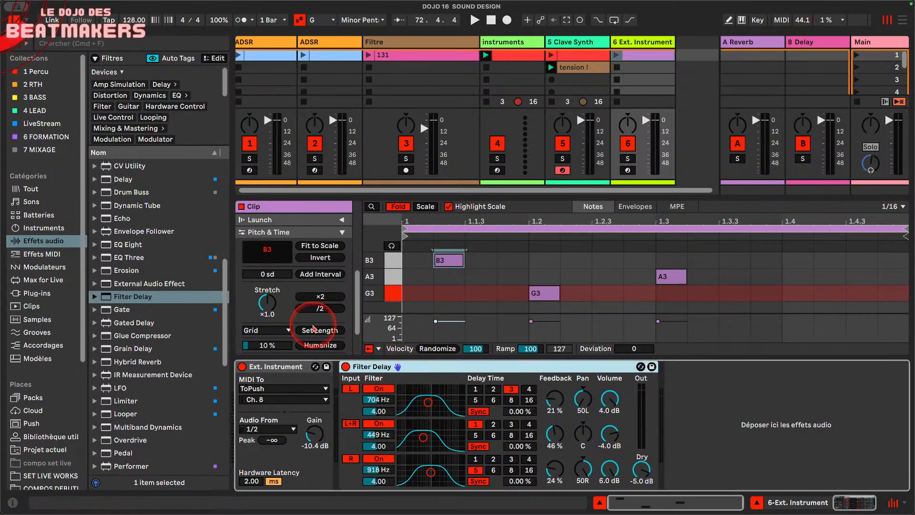
key(Delete)
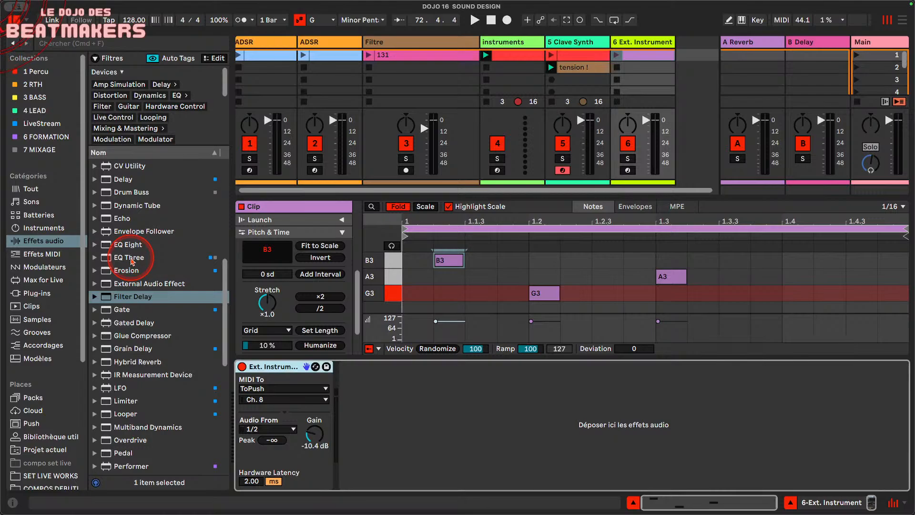
Add an EQ Three after the External Instrument with its low band off and FreqLow at 50.0 Hz
double_click(132, 258)
mouse_move(361, 405)
mouse_down()
mouse_move(361, 433)
mouse_move(362, 405)
mouse_up()
double_click(360, 404)
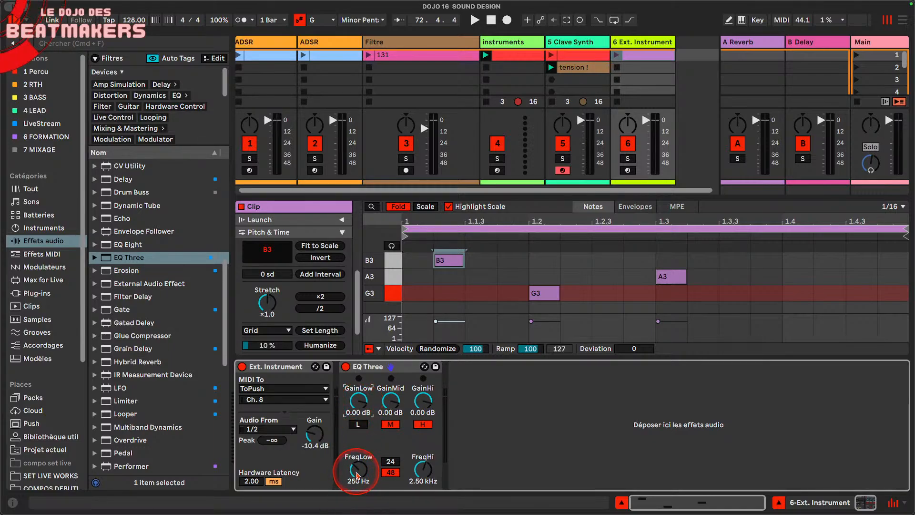
drag(356, 470, 358, 491)
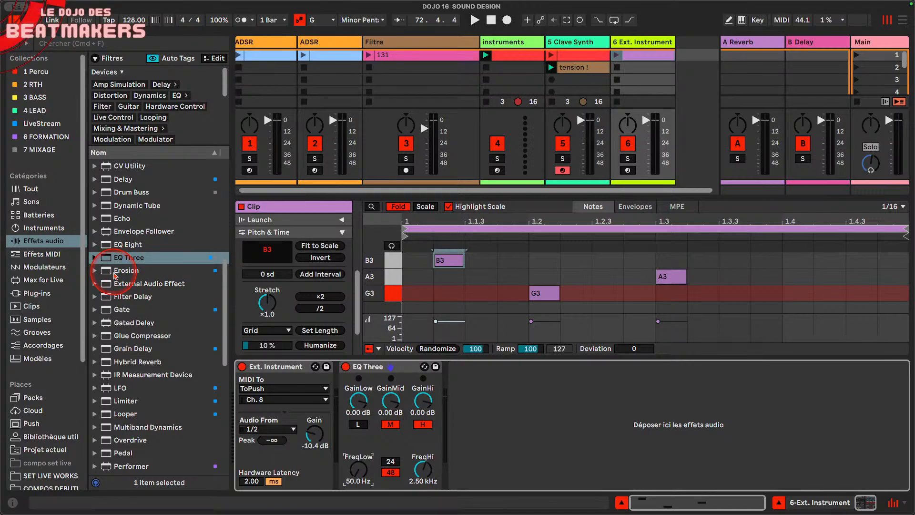
Add an LFO after the EQ Three and map it to the EQ's FreqLow parameter
double_click(119, 387)
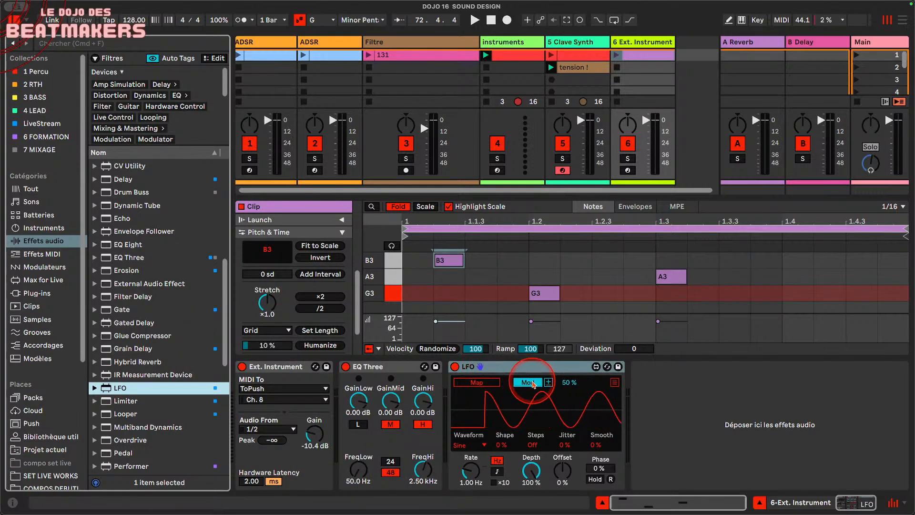
click(476, 382)
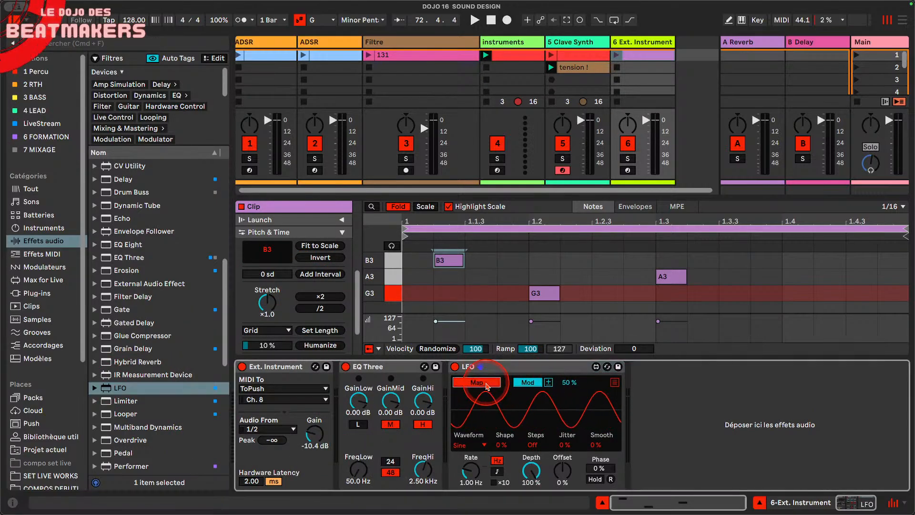
click(357, 473)
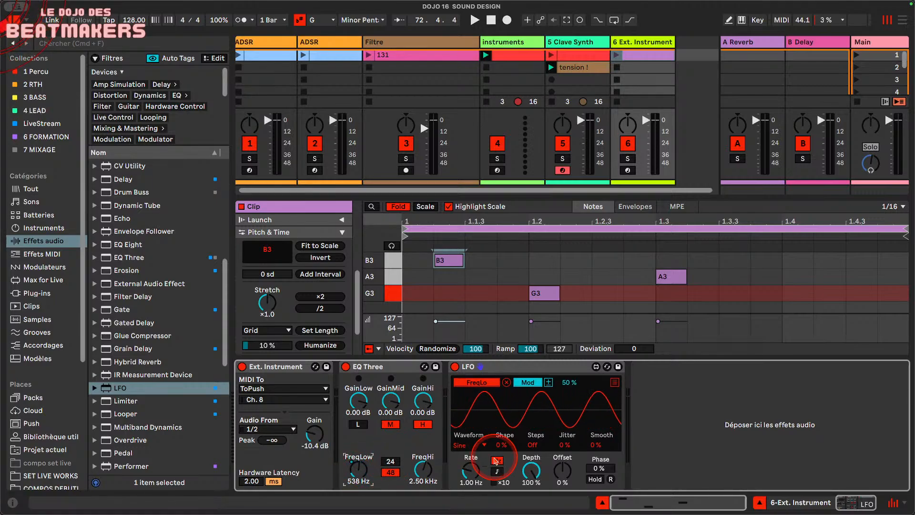
Play the set to hear the modulated EQ, and delete the EQ Three and LFO devices
key(space)
click(423, 374)
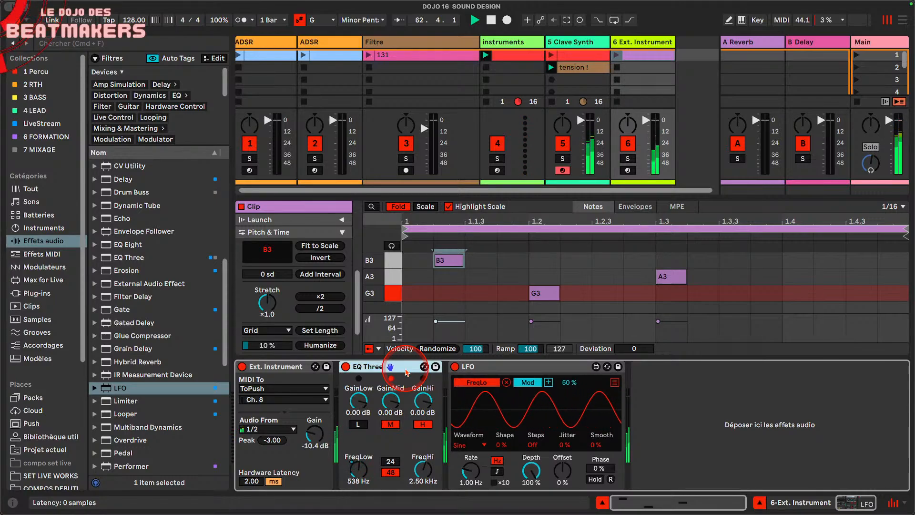
key(Delete)
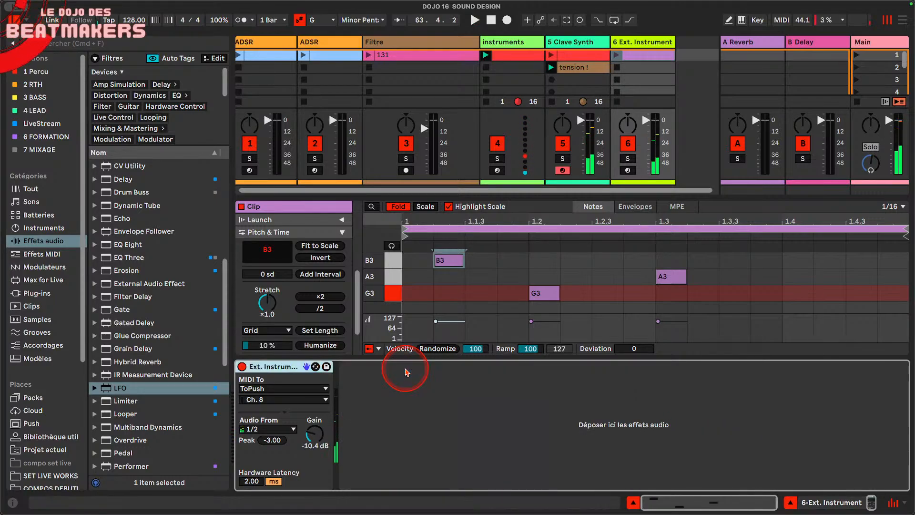
Stop clip playback on the 5 Clave Synth track
click(551, 79)
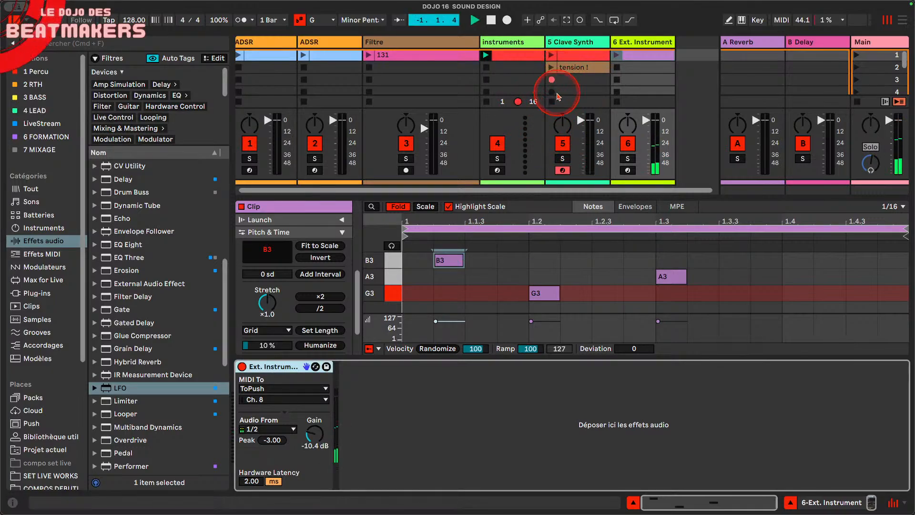
click(552, 102)
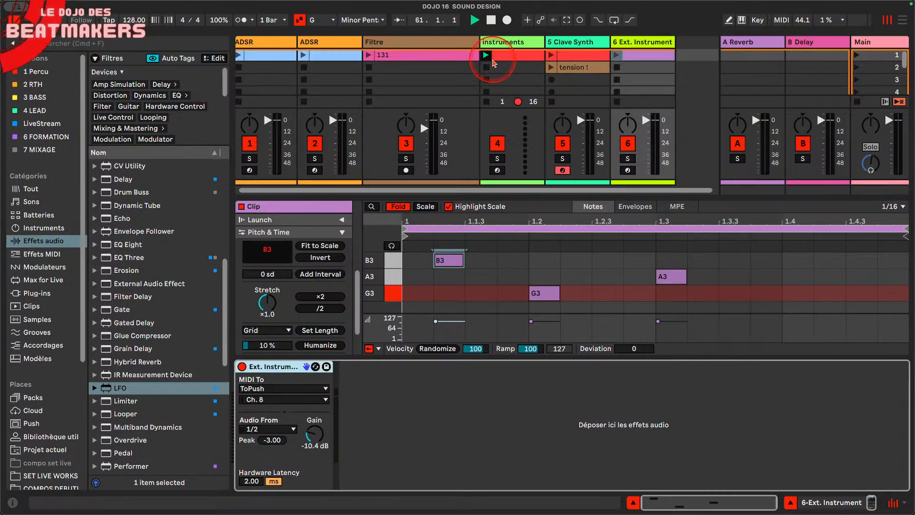
Enlarge the clip view of the 6 Ext. Instrument clip and set its MIDI program change to Bank 2, Sub 2, Pgm 3
click(638, 42)
click(490, 205)
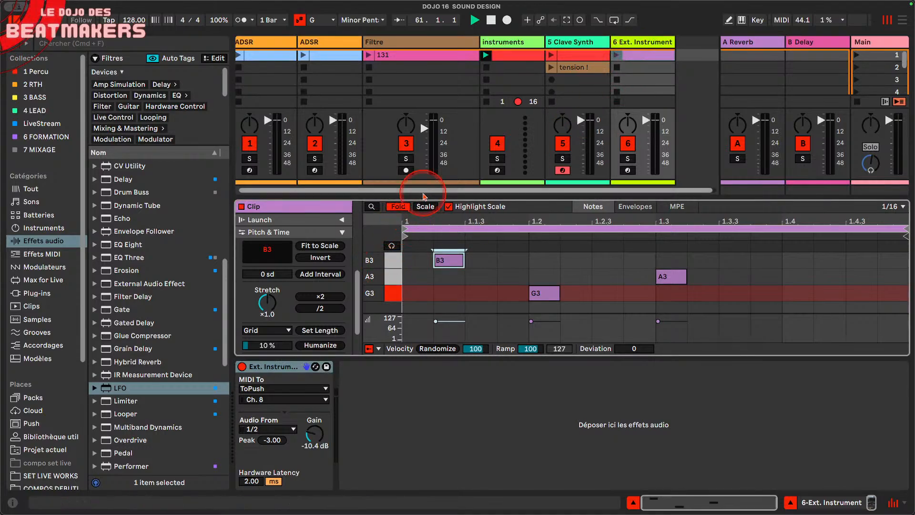
drag(424, 195, 425, 125)
click(342, 210)
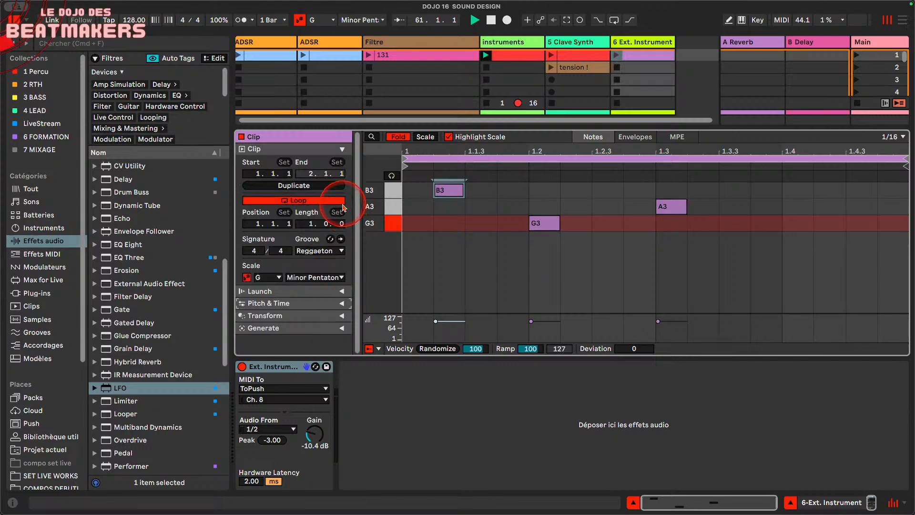
click(331, 149)
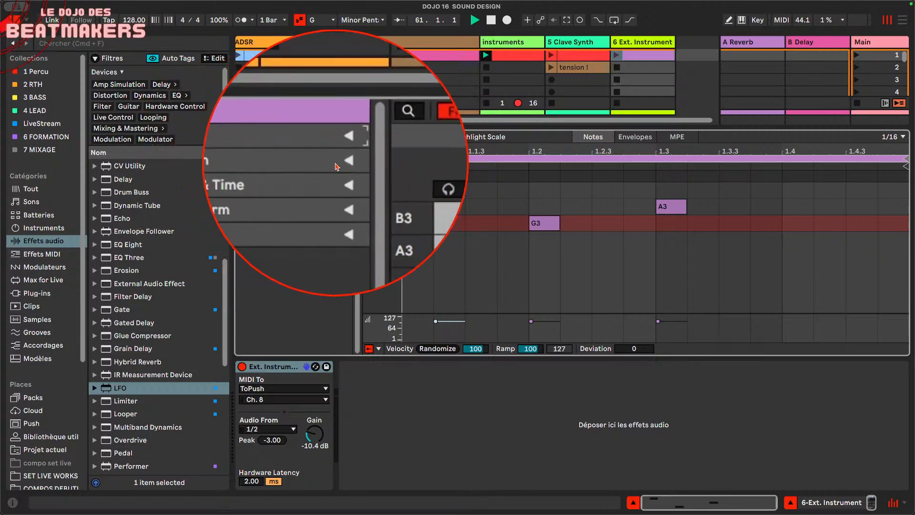
click(340, 162)
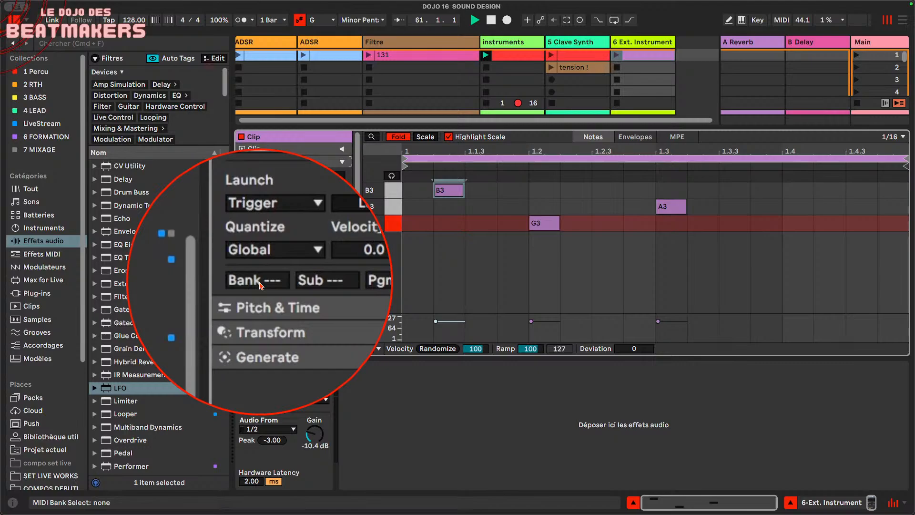
drag(260, 284, 318, 280)
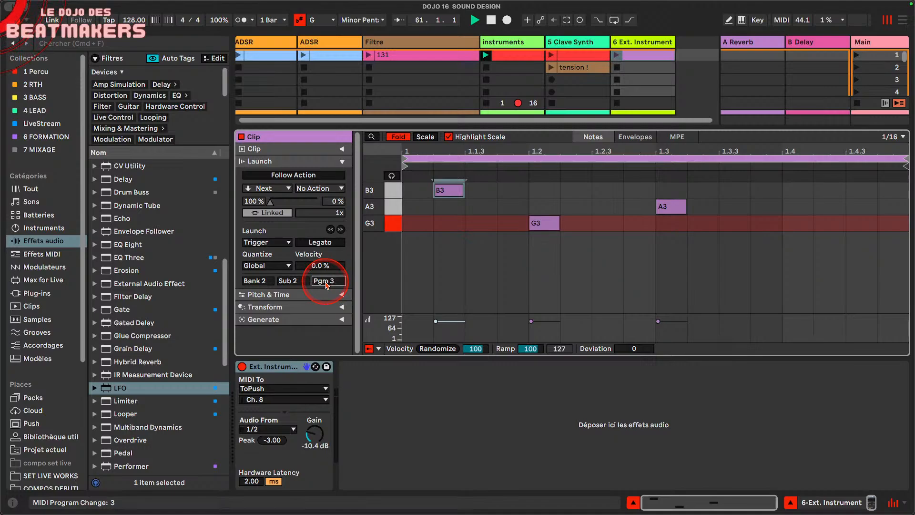
Open the Link, Tempo & MIDI settings and examine the available MIDI input and output ports
key(super+comma)
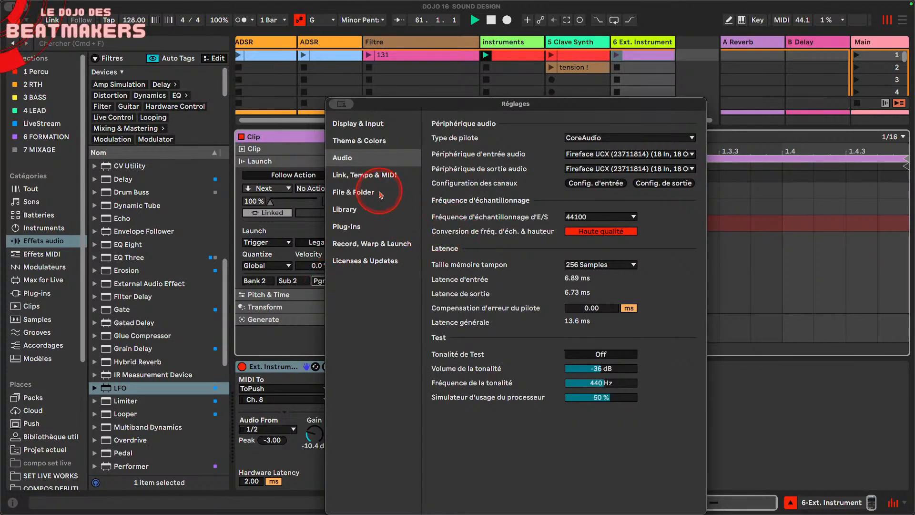
click(360, 176)
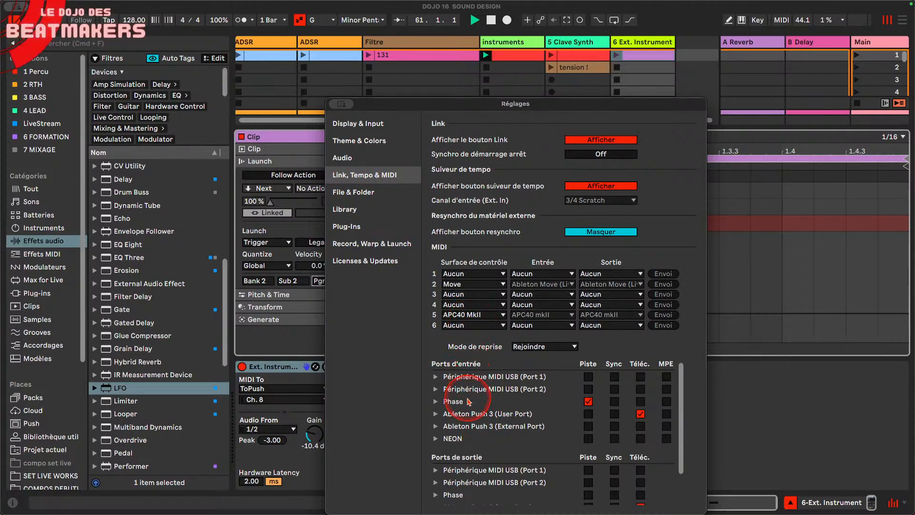
scroll(520, 455, down, 2)
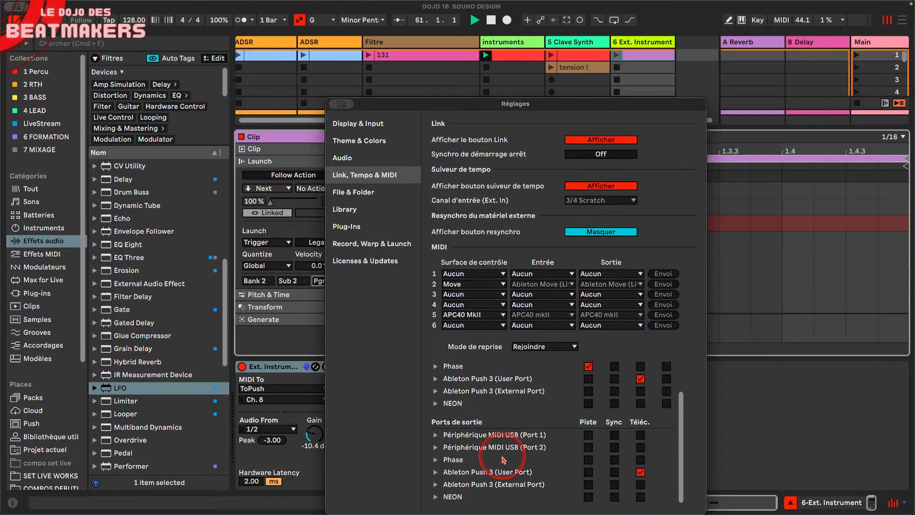
scroll(504, 460, up, 2)
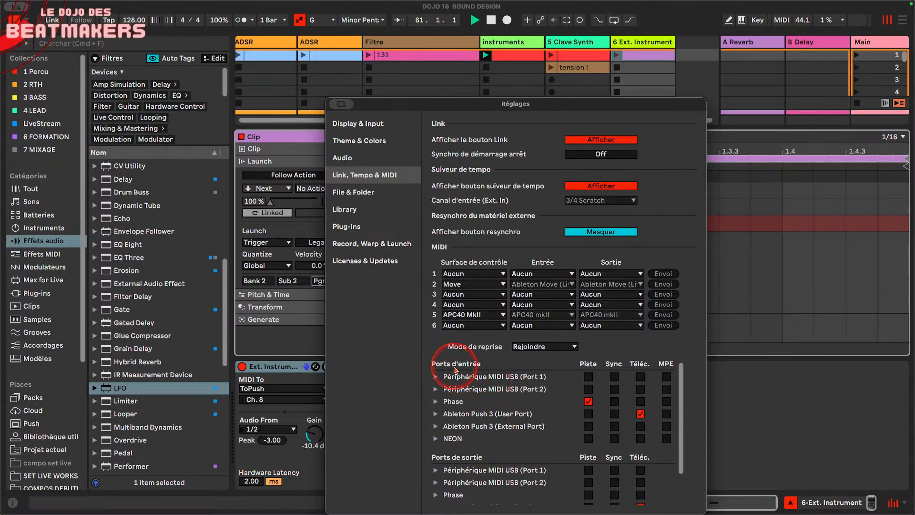
scroll(481, 419, down, 2)
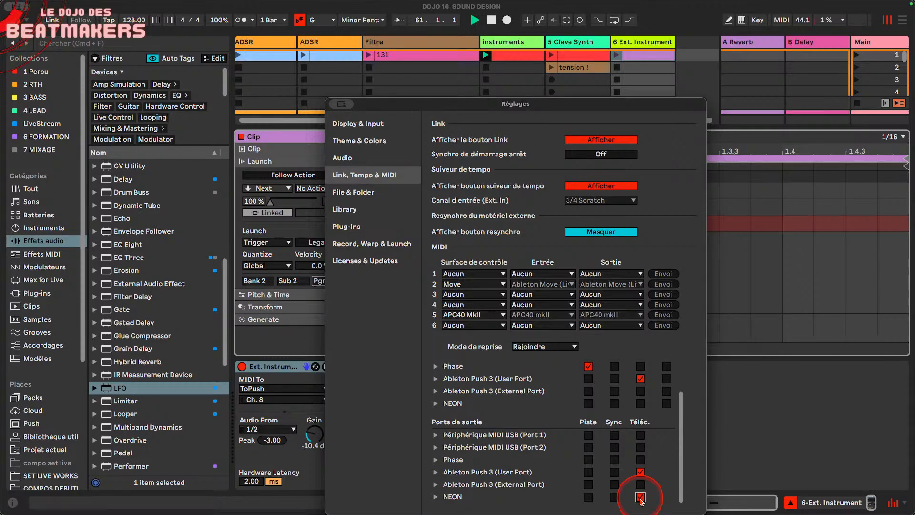
Try the Piste and Téléc. options on the NEON output port, switch both off again and close the settings
click(589, 497)
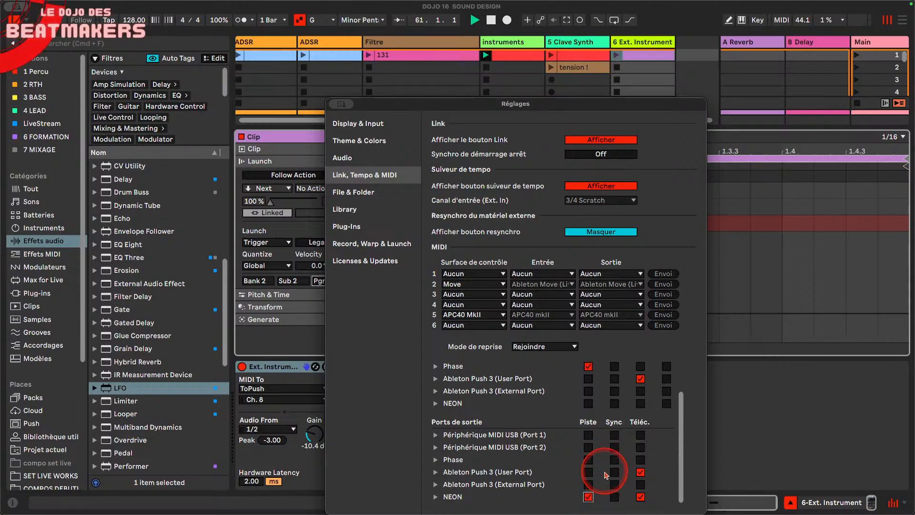
click(589, 497)
click(639, 497)
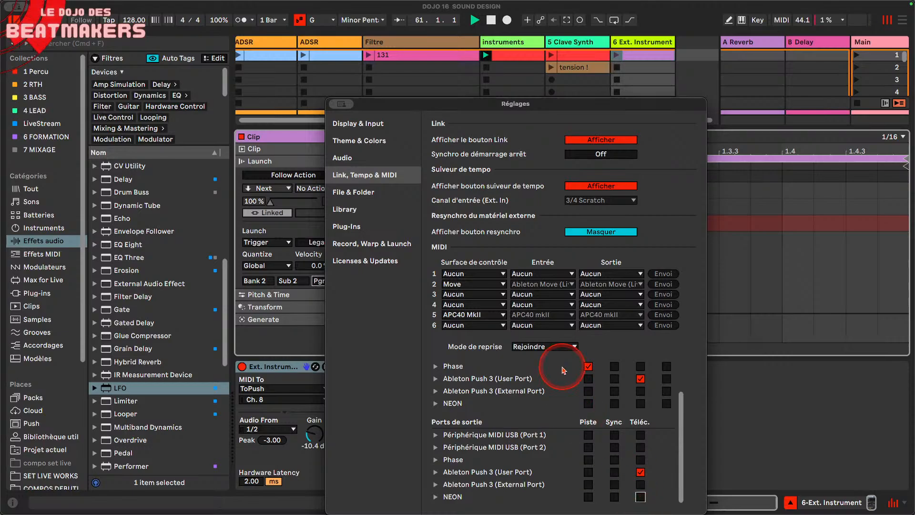
click(341, 104)
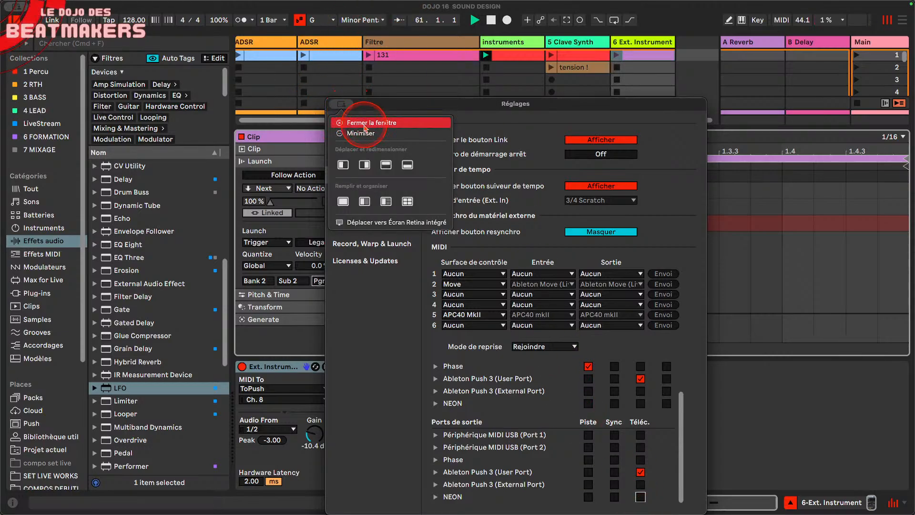
click(365, 123)
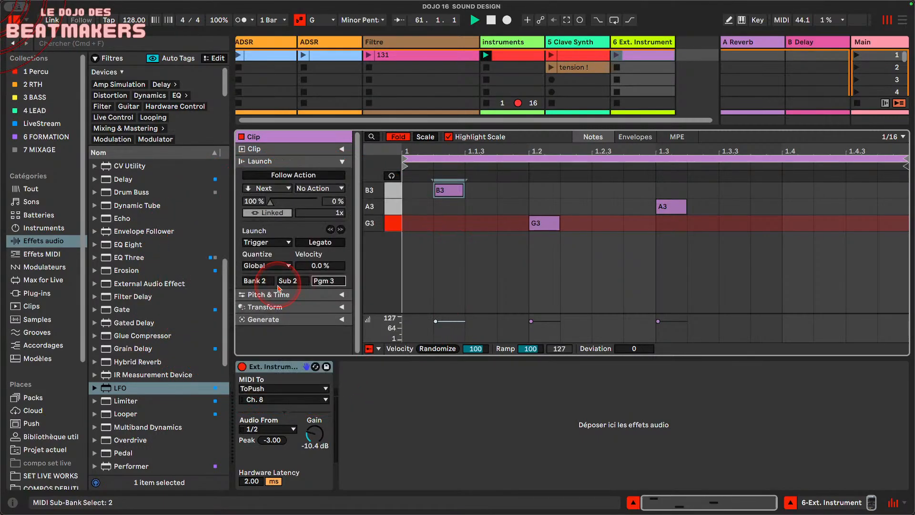
Set the MIDI sub-bank of the 6 Ext. Instrument clip to Sub 5
drag(290, 283, 290, 277)
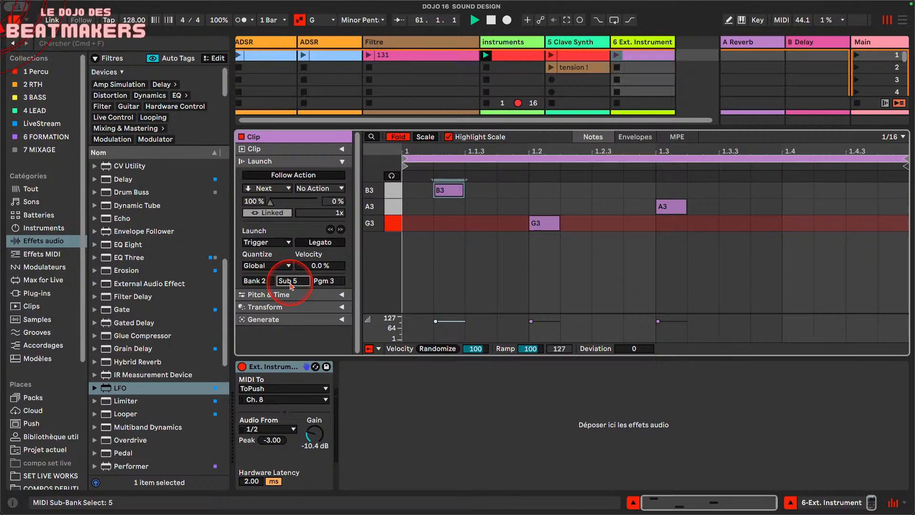